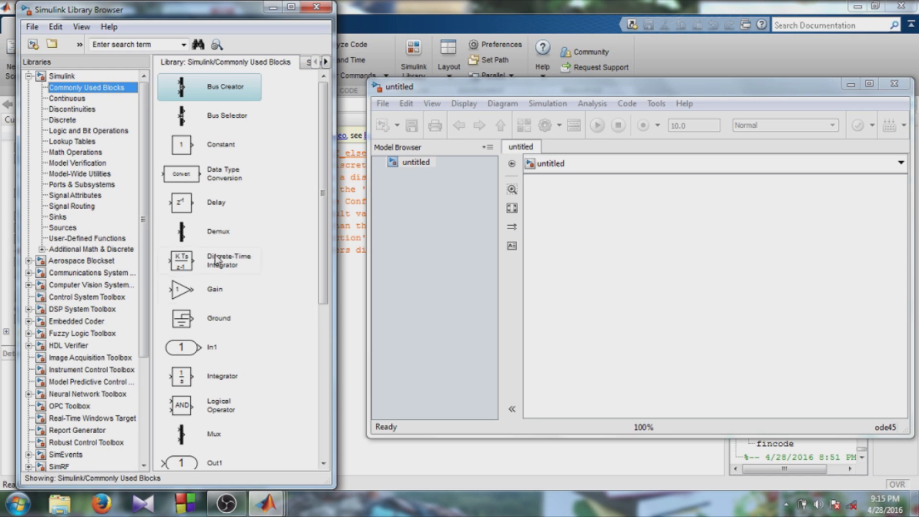
Place Constant, then Constant1 below it and Constant2 to the upper right on the canvas
{"action": "left_click_drag", "start_coordinate": [189, 149], "coordinate": [629, 248]}
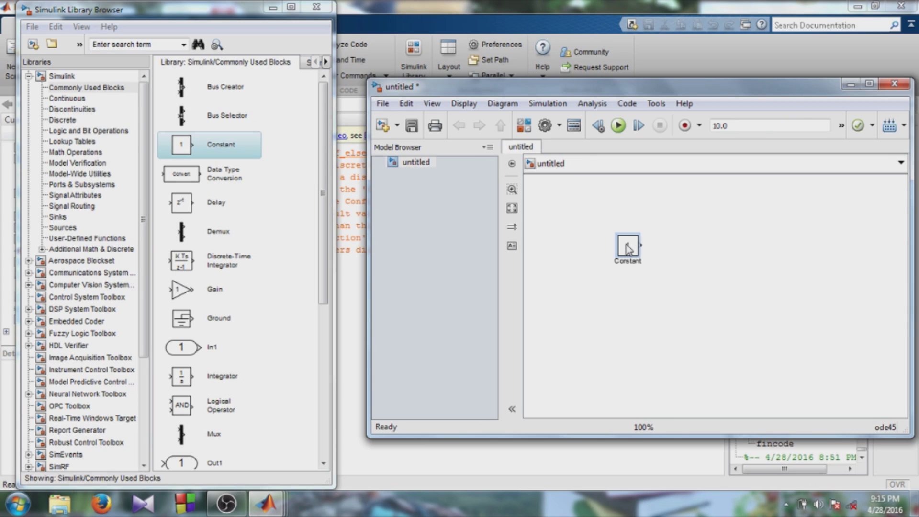
{"action": "left_click_drag", "start_coordinate": [627, 249], "coordinate": [635, 323]}
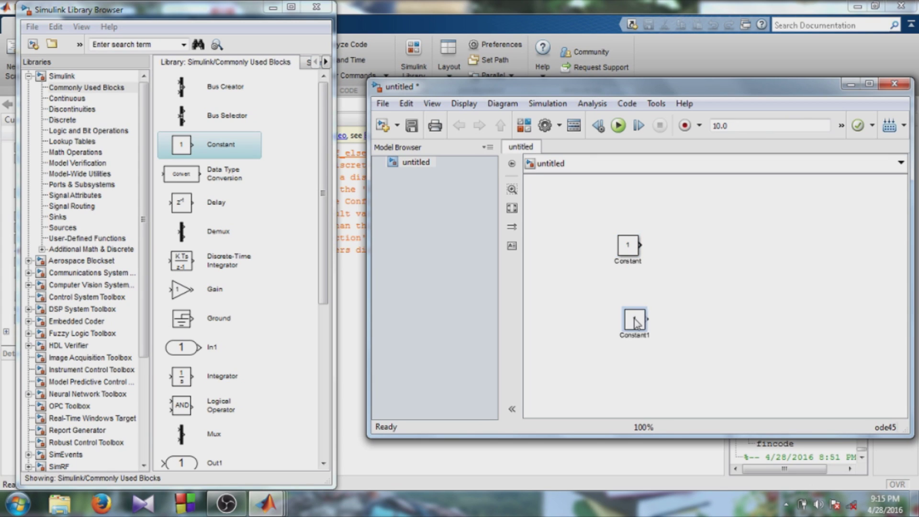
{"action": "left_click_drag", "start_coordinate": [636, 322], "coordinate": [711, 260]}
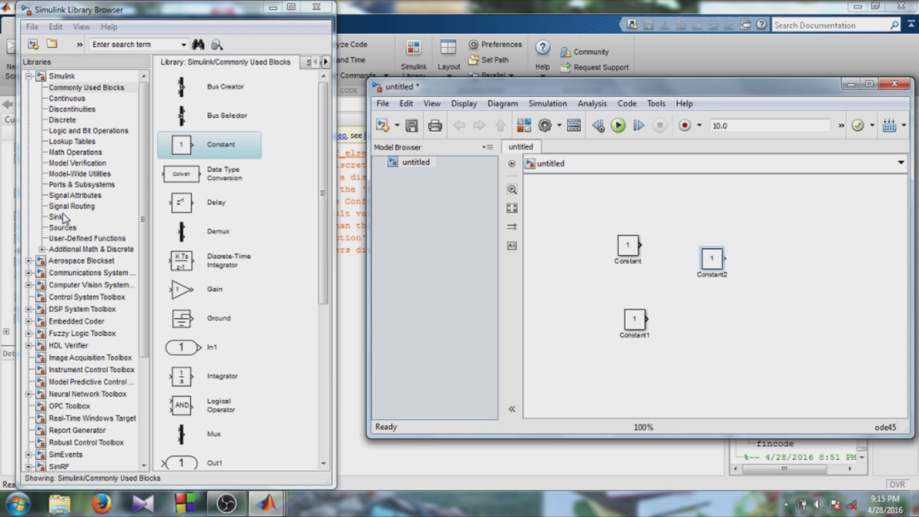
{"action": "left_click", "coordinate": [72, 206]}
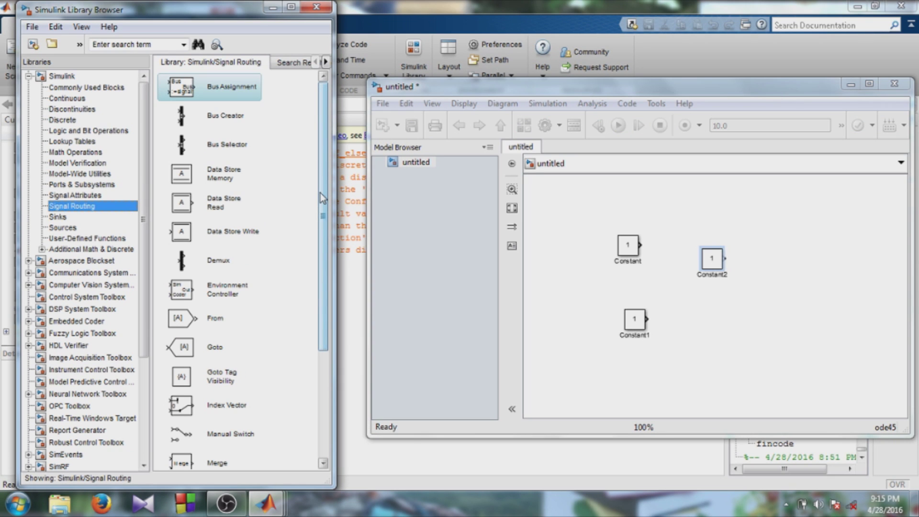
{"action": "left_click_drag", "start_coordinate": [321, 193], "coordinate": [324, 311]}
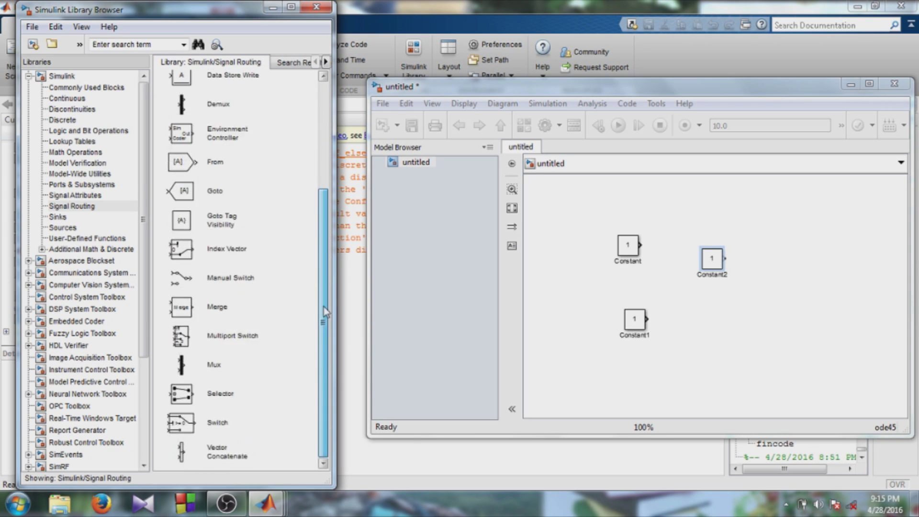
{"action": "mouse_move", "coordinate": [180, 424]}
{"action": "left_mouse_down"}
{"action": "mouse_move", "coordinate": [636, 373]}
{"action": "mouse_move", "coordinate": [790, 264]}
{"action": "left_mouse_up"}
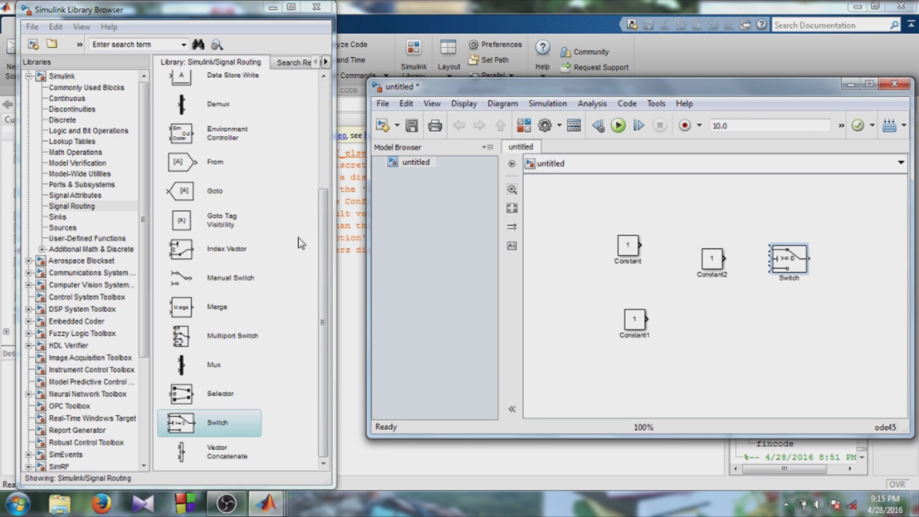
Add a Display block from Sinks right of the Switch and maximize the model window
{"action": "left_click", "coordinate": [61, 228]}
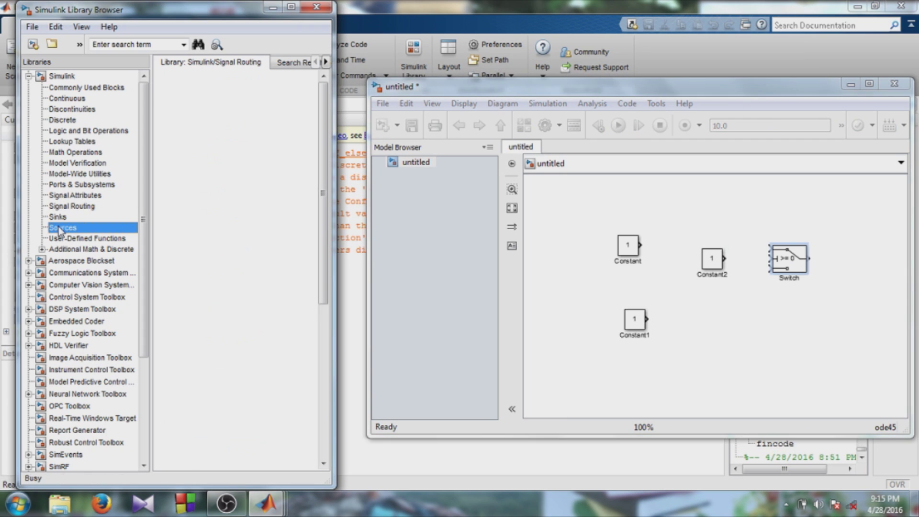
{"action": "left_click_drag", "start_coordinate": [321, 218], "coordinate": [333, 395]}
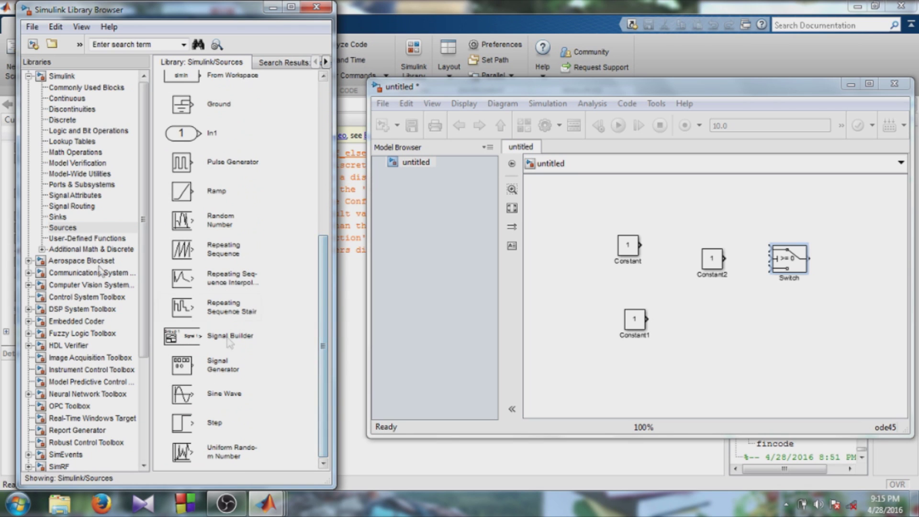
{"action": "left_click", "coordinate": [54, 217]}
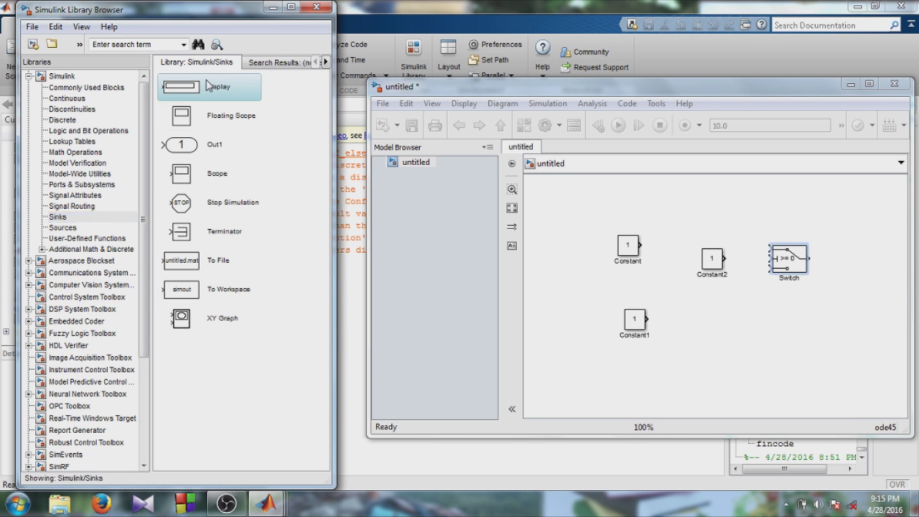
{"action": "left_click_drag", "start_coordinate": [208, 85], "coordinate": [862, 267]}
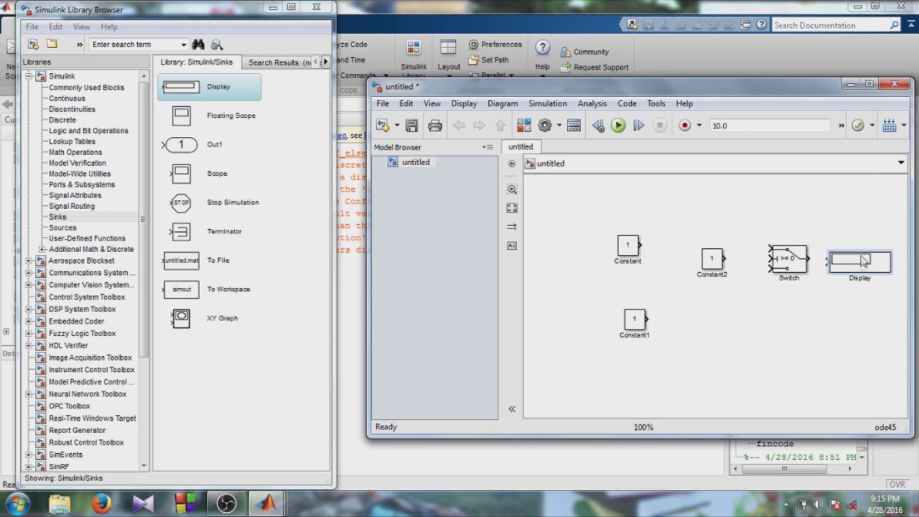
{"action": "left_click", "coordinate": [869, 85]}
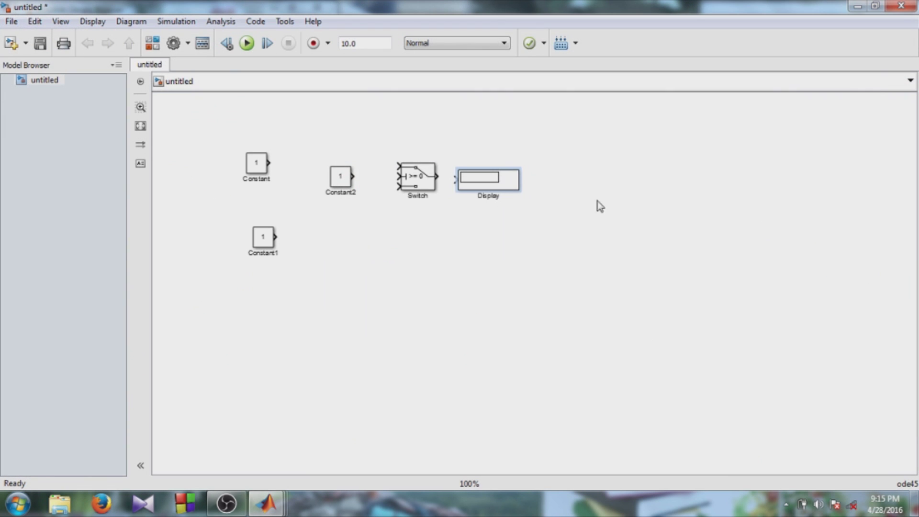
Move Display right, Constant2 up, Constant1 down, Constant level with Switch, then wire Constant in
{"action": "left_click_drag", "start_coordinate": [492, 180], "coordinate": [632, 202]}
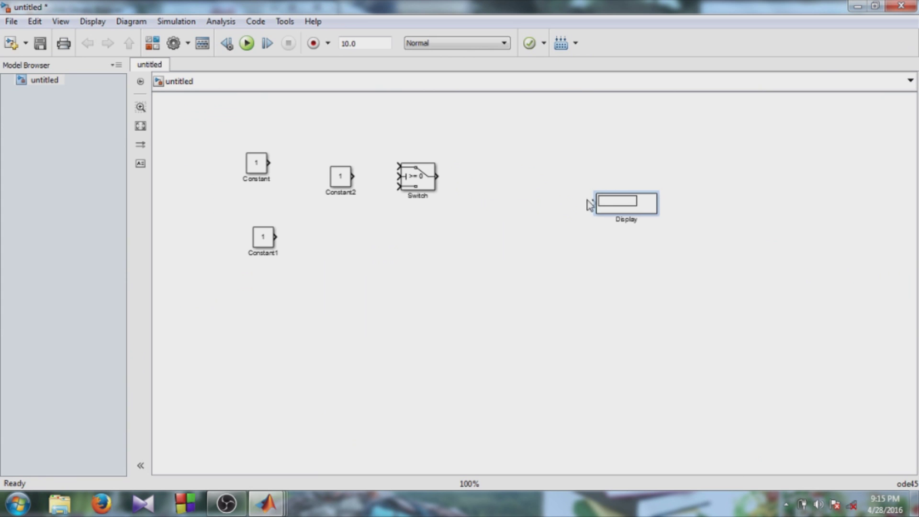
{"action": "left_click_drag", "start_coordinate": [432, 184], "coordinate": [462, 212]}
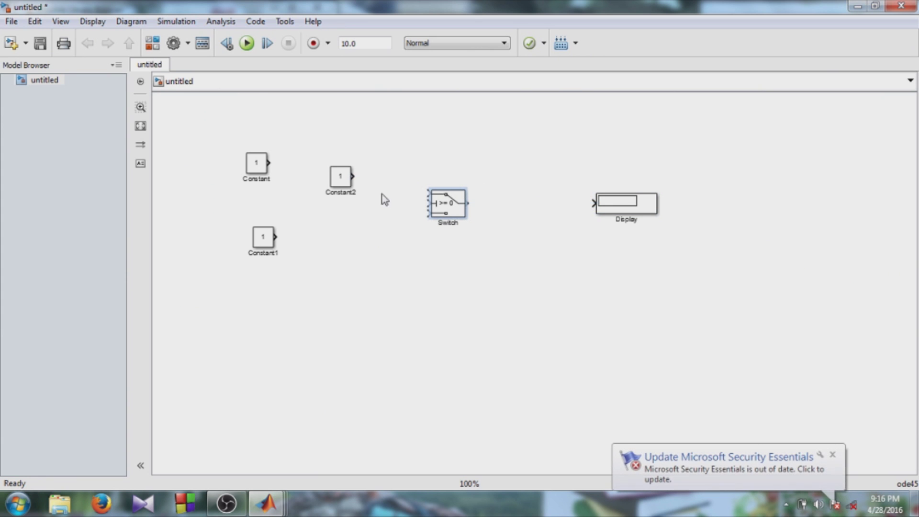
{"action": "left_click_drag", "start_coordinate": [344, 179], "coordinate": [344, 140]}
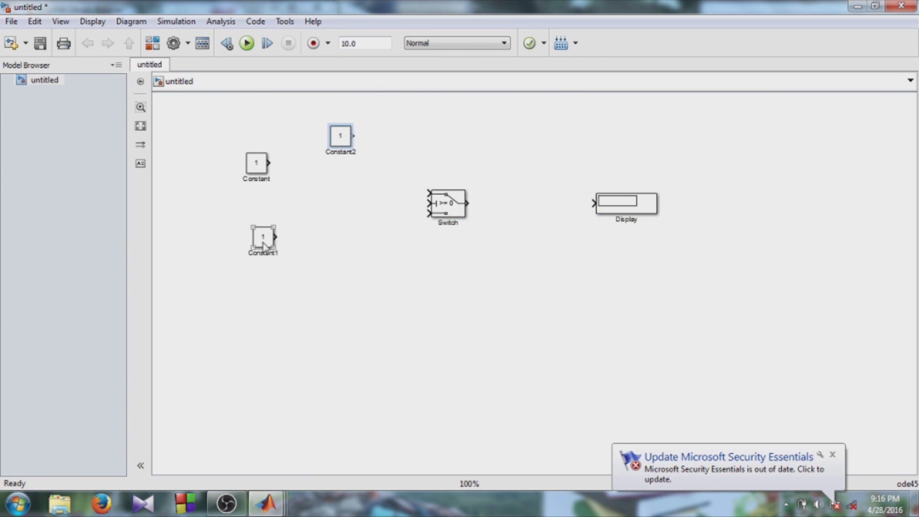
{"action": "left_click_drag", "start_coordinate": [267, 247], "coordinate": [345, 261]}
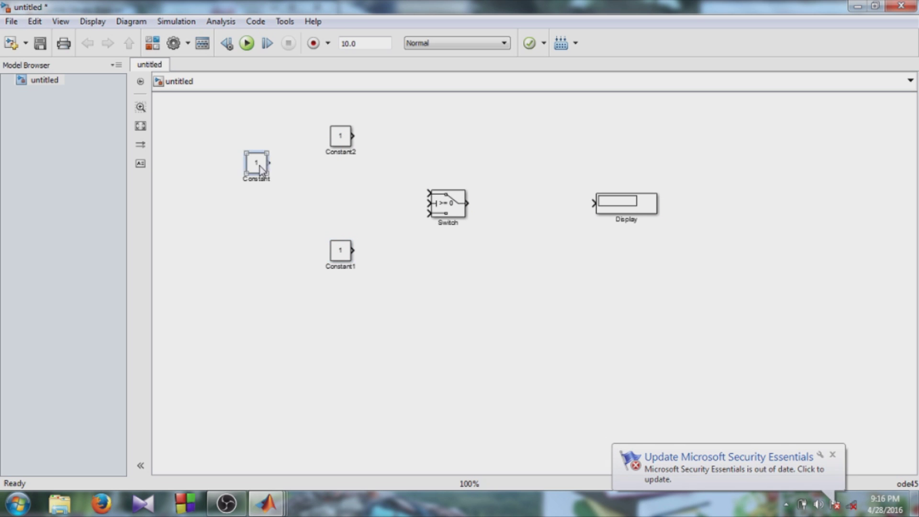
{"action": "left_click_drag", "start_coordinate": [260, 166], "coordinate": [260, 211]}
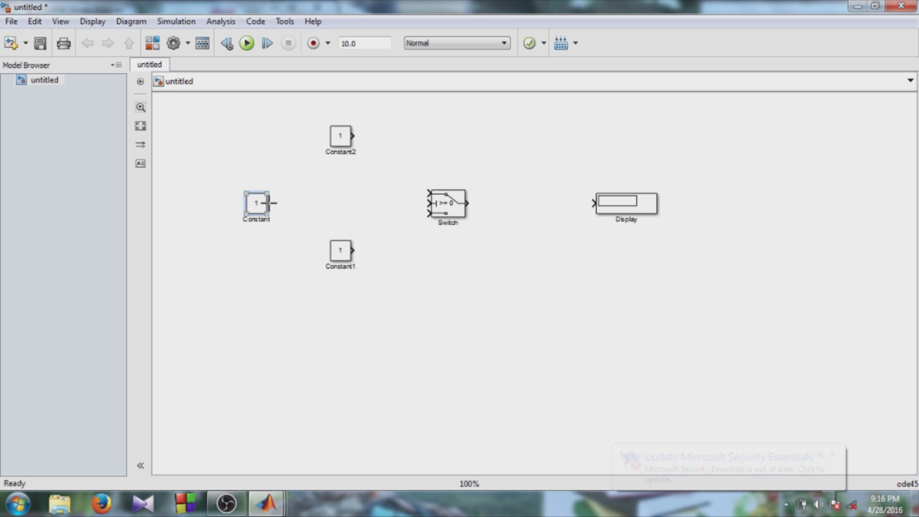
{"action": "mouse_move", "coordinate": [449, 204]}
{"action": "left_mouse_down"}
{"action": "mouse_move", "coordinate": [452, 215]}
{"action": "mouse_move", "coordinate": [453, 205]}
{"action": "left_mouse_up"}
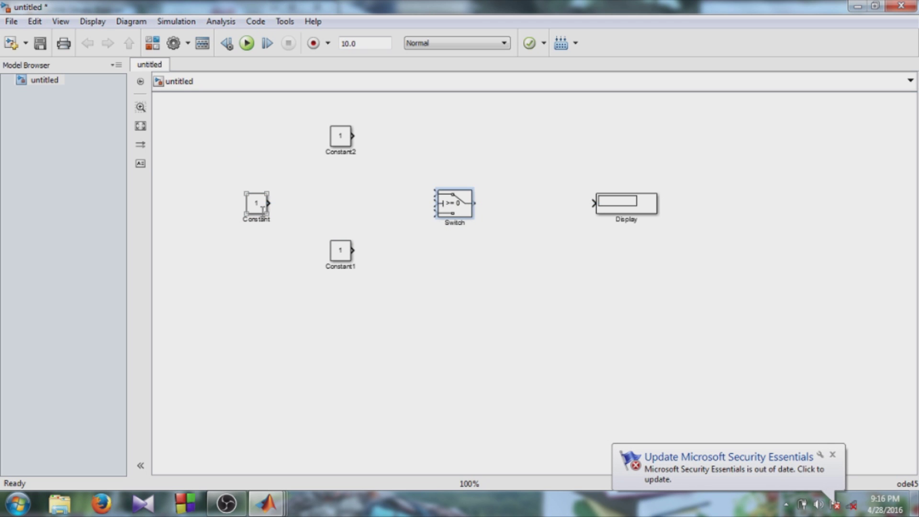
{"action": "left_click_drag", "start_coordinate": [272, 203], "coordinate": [433, 203]}
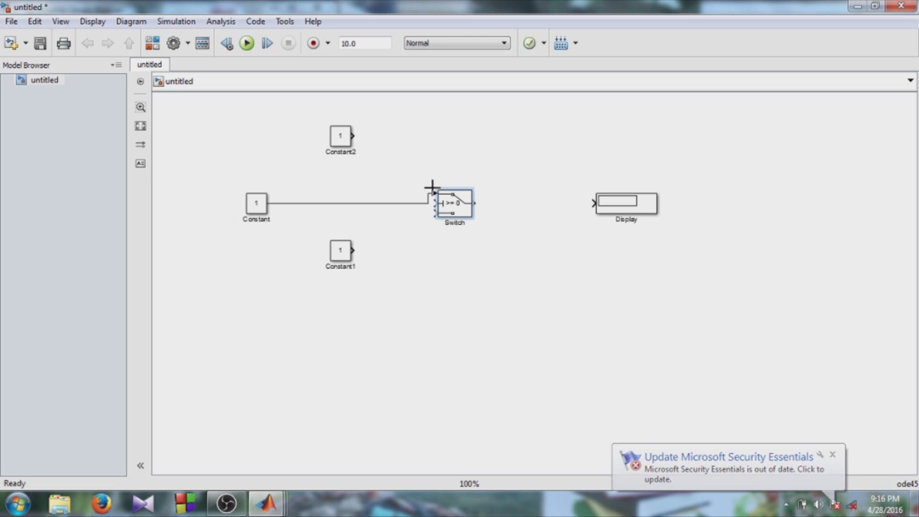
Wire Constant2 and Constant1 into the Switch's top and bottom inputs, and Switch into Display
{"action": "left_click", "coordinate": [453, 208]}
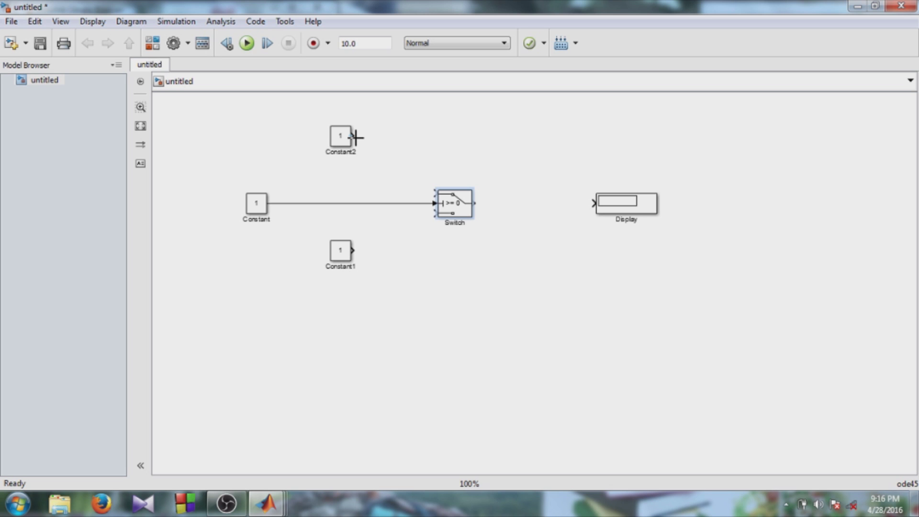
{"action": "left_click_drag", "start_coordinate": [356, 137], "coordinate": [433, 188]}
{"action": "left_click_drag", "start_coordinate": [418, 203], "coordinate": [436, 203]}
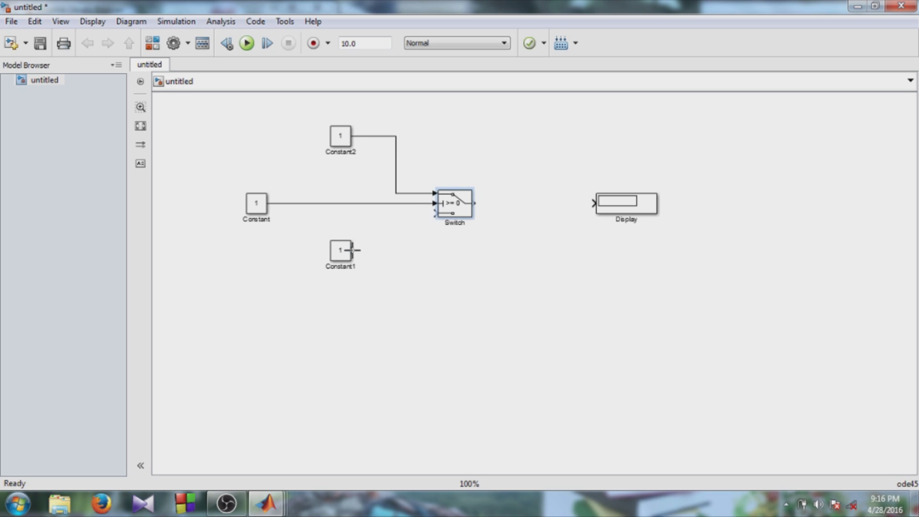
{"action": "mouse_move", "coordinate": [353, 251]}
{"action": "left_mouse_down"}
{"action": "mouse_move", "coordinate": [382, 250]}
{"action": "mouse_move", "coordinate": [435, 214]}
{"action": "left_mouse_up"}
{"action": "left_click", "coordinate": [338, 252]}
{"action": "left_click", "coordinate": [489, 238]}
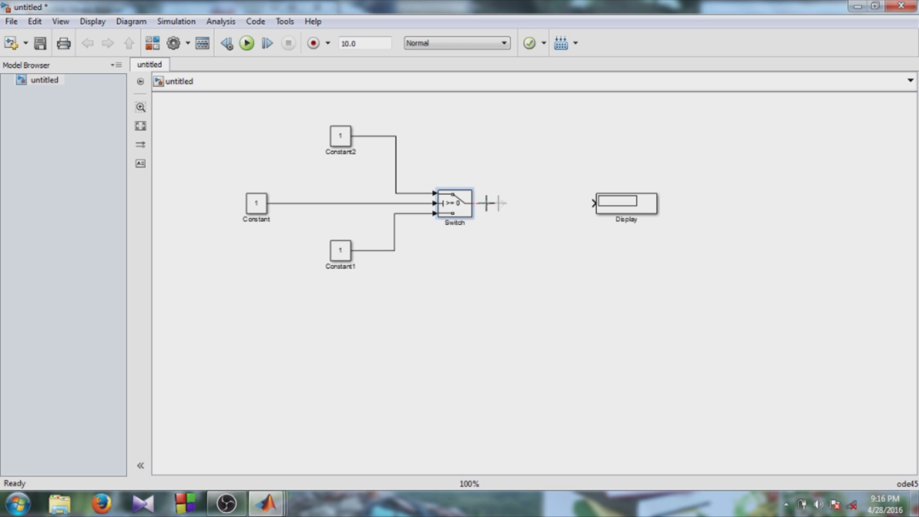
{"action": "left_click_drag", "start_coordinate": [474, 204], "coordinate": [601, 209]}
{"action": "left_click", "coordinate": [628, 207]}
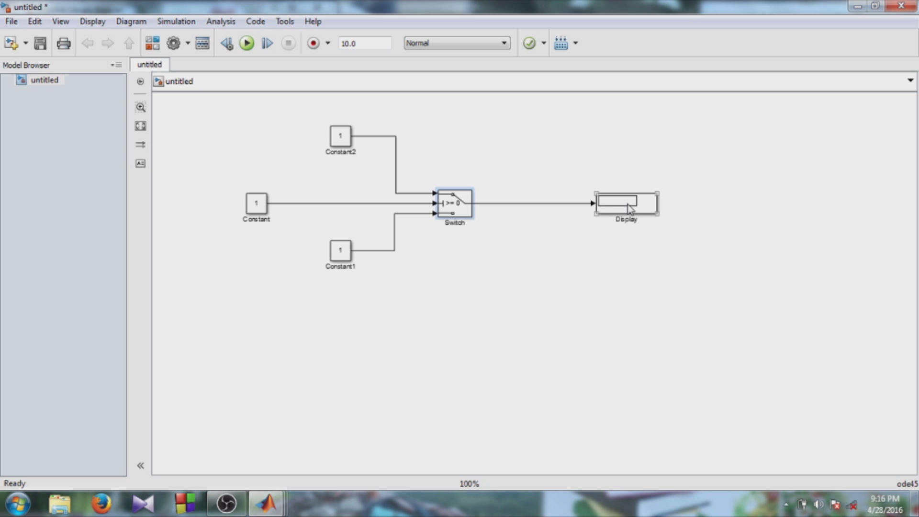
Pull Display closer to the Switch, zoom in, and align Constant with the Switch's middle input
{"action": "left_click_drag", "start_coordinate": [628, 207], "coordinate": [599, 210]}
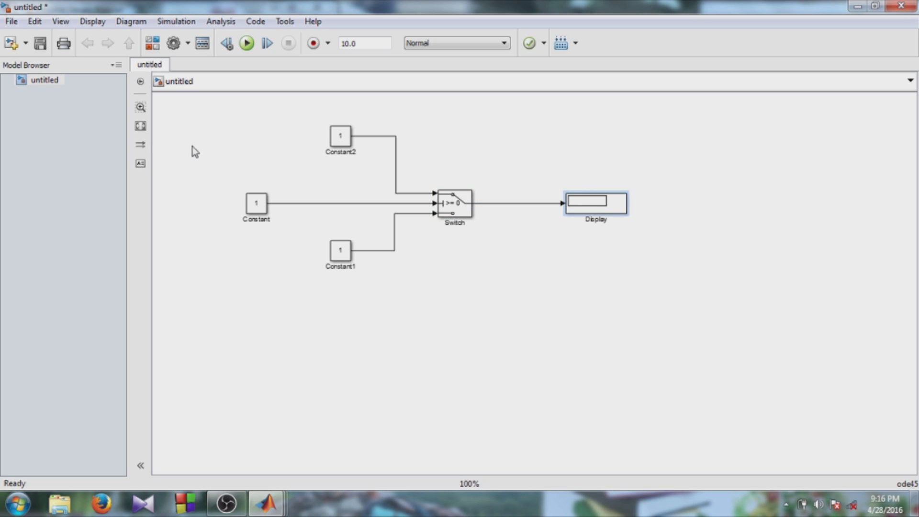
{"action": "left_click", "coordinate": [141, 108]}
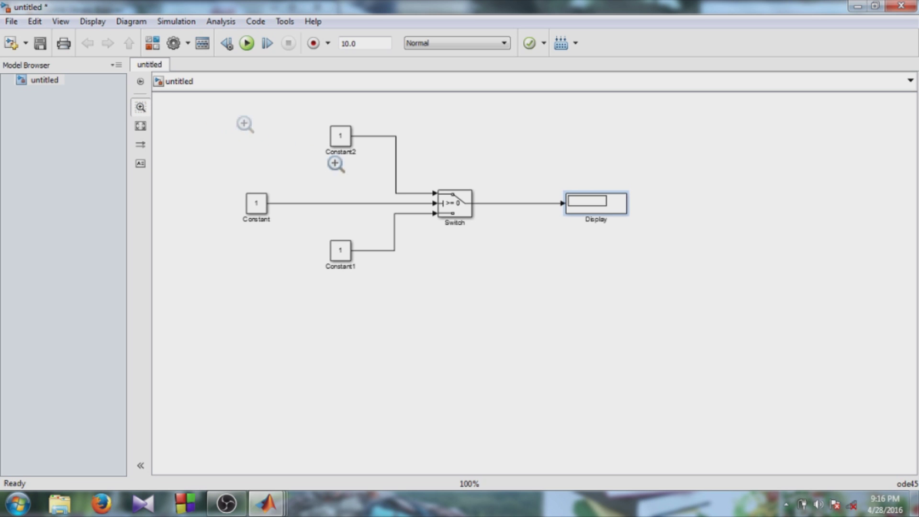
{"action": "left_click", "coordinate": [216, 120]}
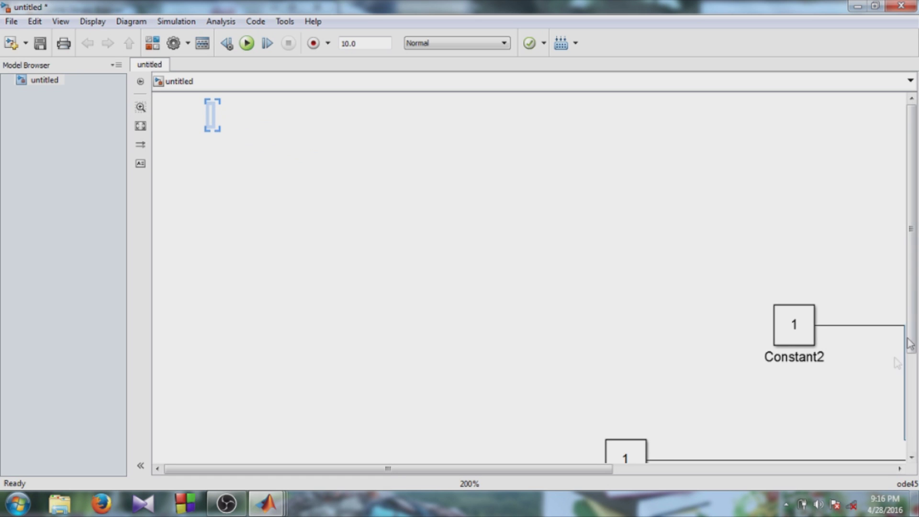
{"action": "scroll", "coordinate": [790, 288], "scroll_direction": "down", "scroll_amount": 3}
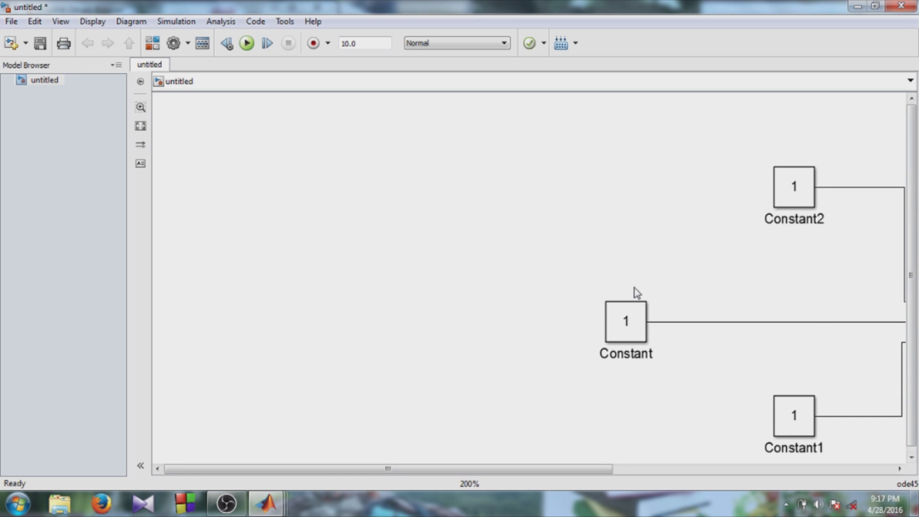
{"action": "mouse_move", "coordinate": [577, 471]}
{"action": "left_mouse_down"}
{"action": "mouse_move", "coordinate": [754, 495]}
{"action": "mouse_move", "coordinate": [815, 490]}
{"action": "left_mouse_up"}
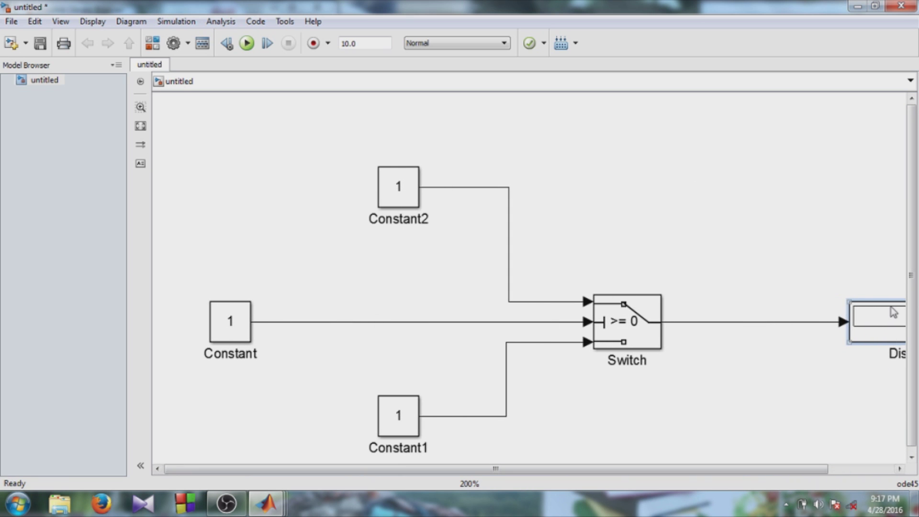
{"action": "left_click_drag", "start_coordinate": [895, 311], "coordinate": [813, 309]}
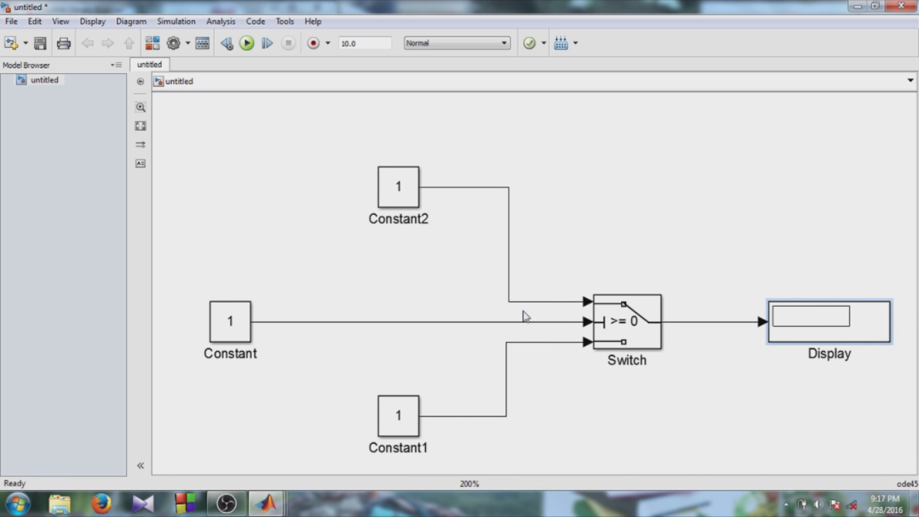
{"action": "left_click_drag", "start_coordinate": [237, 322], "coordinate": [345, 302]}
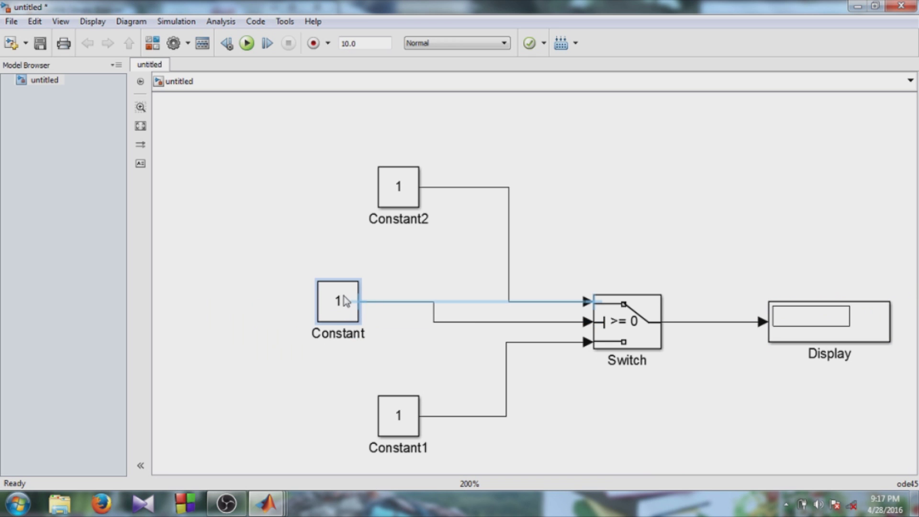
{"action": "left_click_drag", "start_coordinate": [345, 301], "coordinate": [343, 339]}
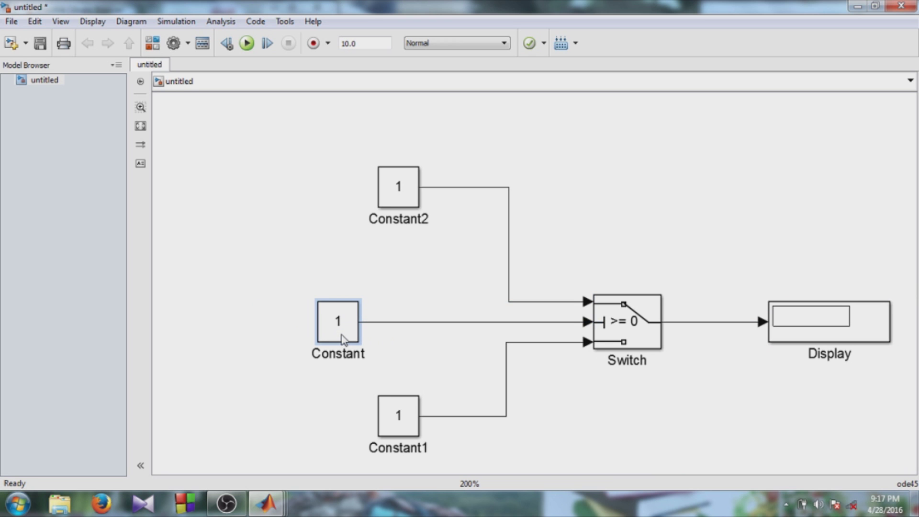
{"action": "double_click", "coordinate": [343, 325]}
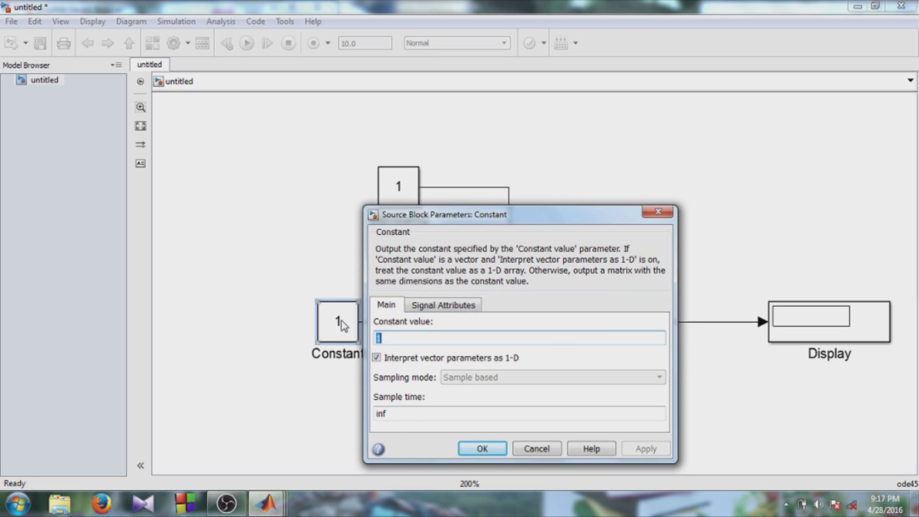
Leave Constant and Constant2 at 1 and set Constant1's value to 0
{"action": "left_click", "coordinate": [483, 449]}
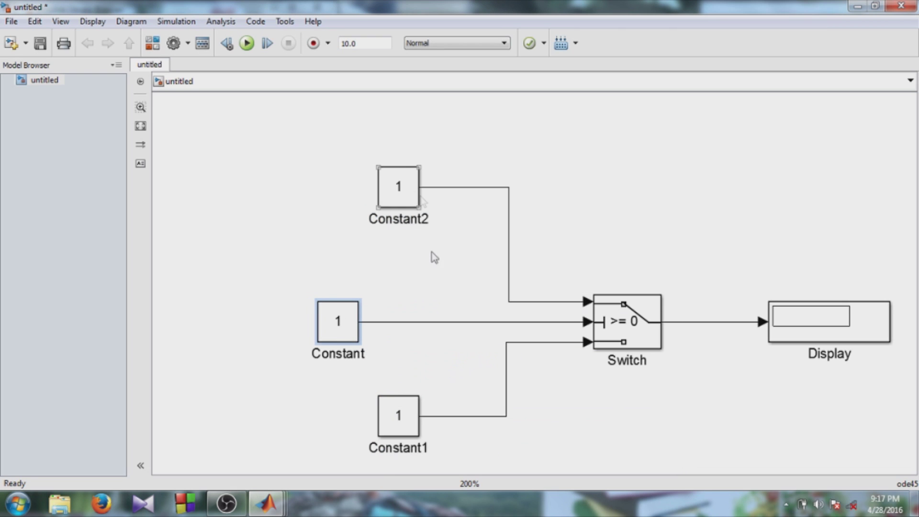
{"action": "double_click", "coordinate": [401, 188]}
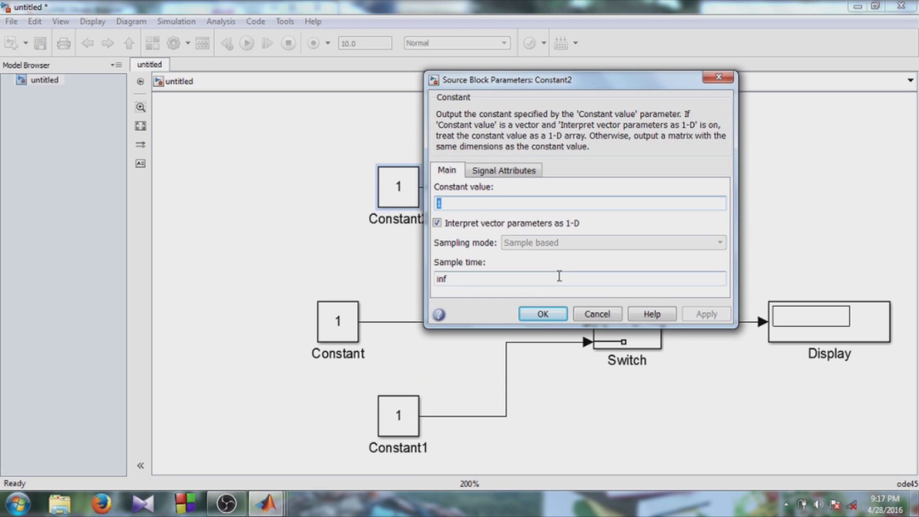
{"action": "left_click", "coordinate": [543, 315]}
{"action": "double_click", "coordinate": [407, 408]}
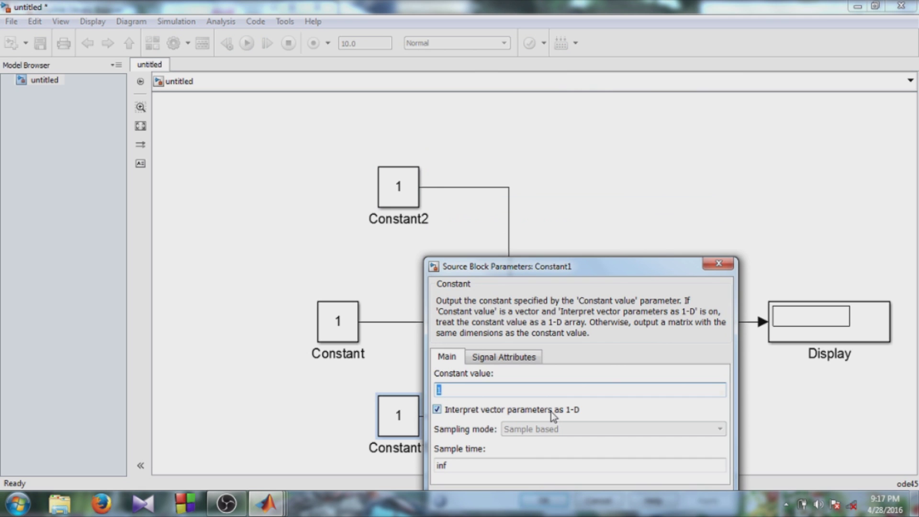
{"action": "type", "text": "0"}
{"action": "left_click_drag", "start_coordinate": [623, 270], "coordinate": [664, 155]}
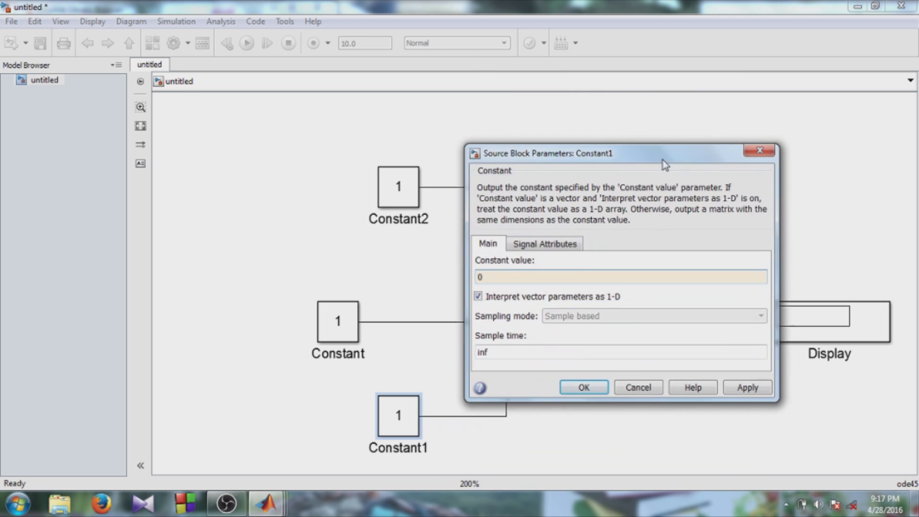
{"action": "left_click", "coordinate": [584, 388]}
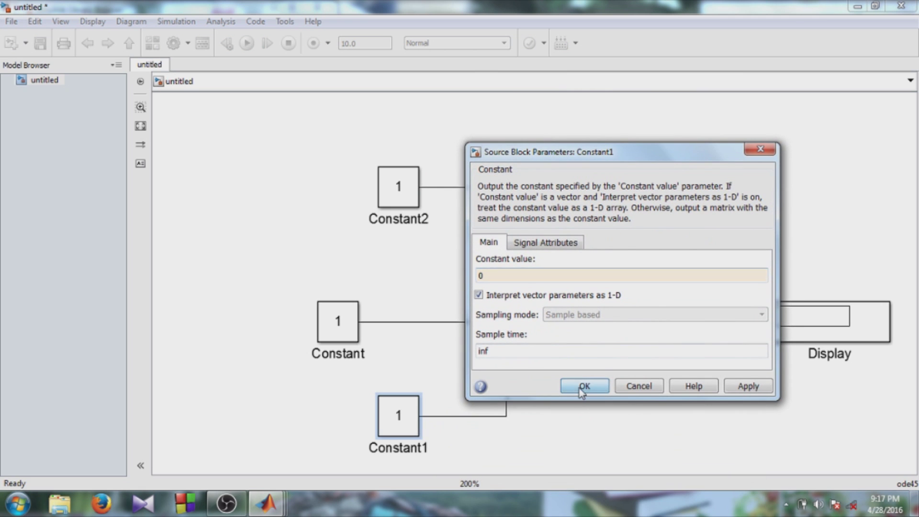
{"action": "left_click", "coordinate": [623, 322]}
Set the Switch block's threshold to 2.5 in its parameters dialog
{"action": "double_click", "coordinate": [623, 323]}
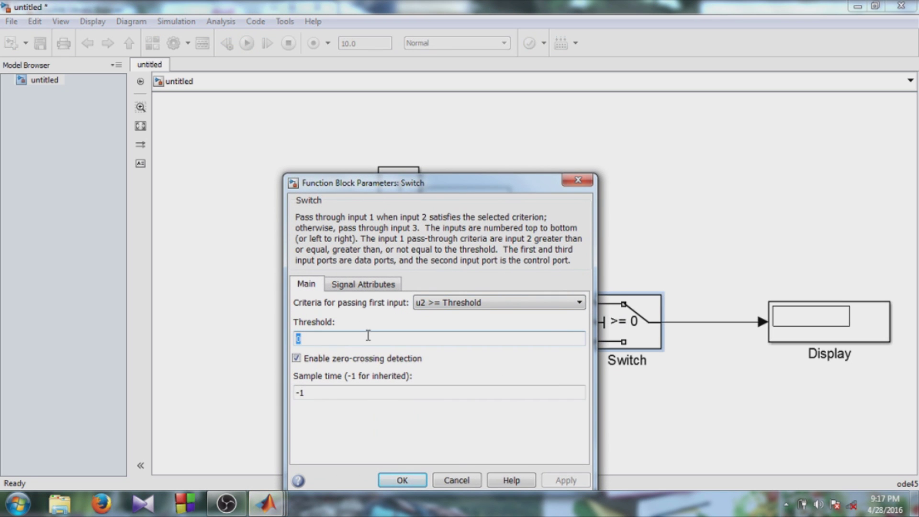
{"action": "type", "text": "2.5"}
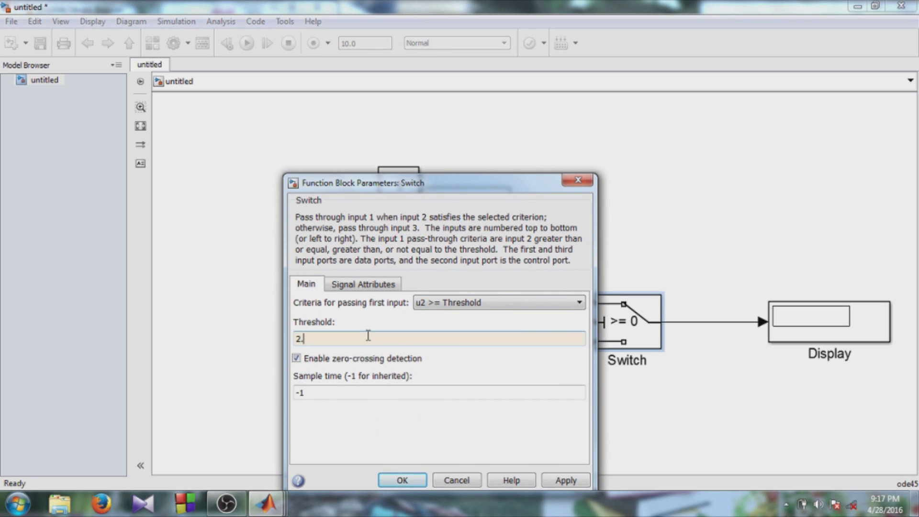
{"action": "left_click", "coordinate": [404, 483]}
{"action": "left_click", "coordinate": [340, 323]}
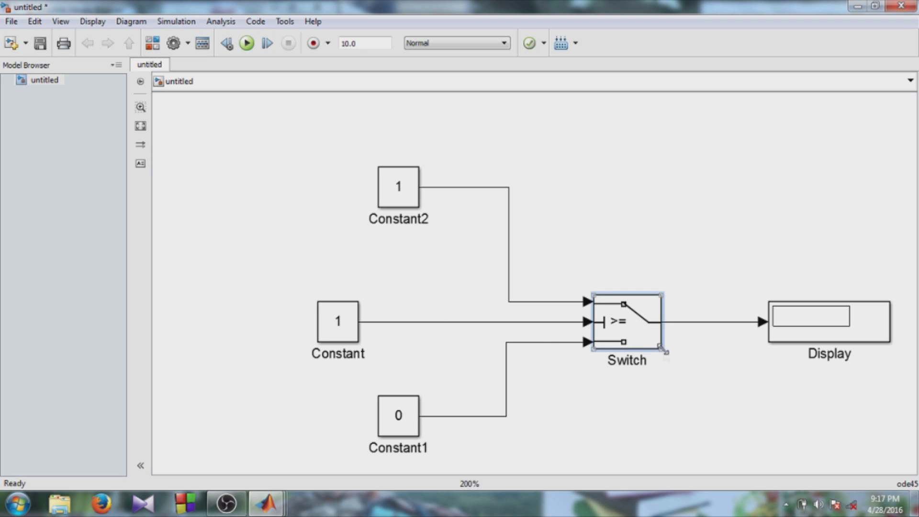
Enlarge the Switch to show its >= 2.5 label, and recheck Constant2 and Constant1 unchanged
{"action": "left_click_drag", "start_coordinate": [661, 349], "coordinate": [680, 365]}
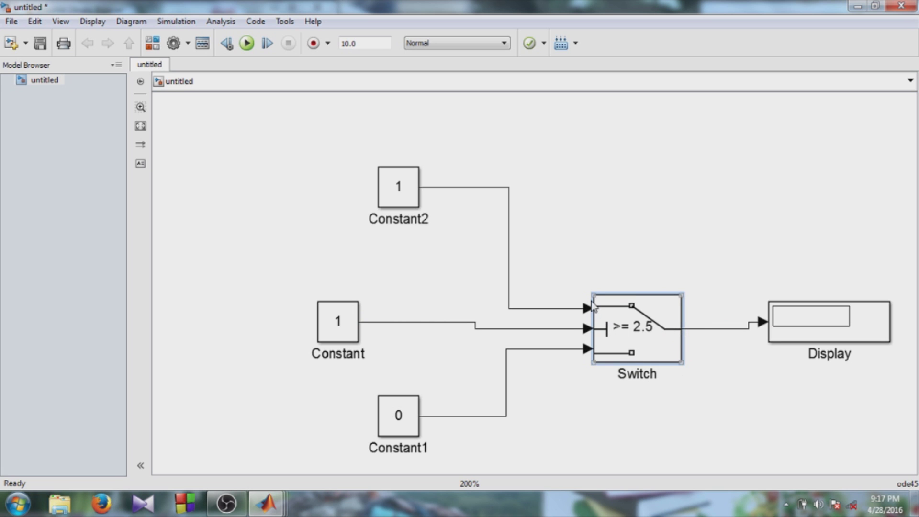
{"action": "left_click", "coordinate": [404, 189]}
{"action": "double_click", "coordinate": [404, 189]}
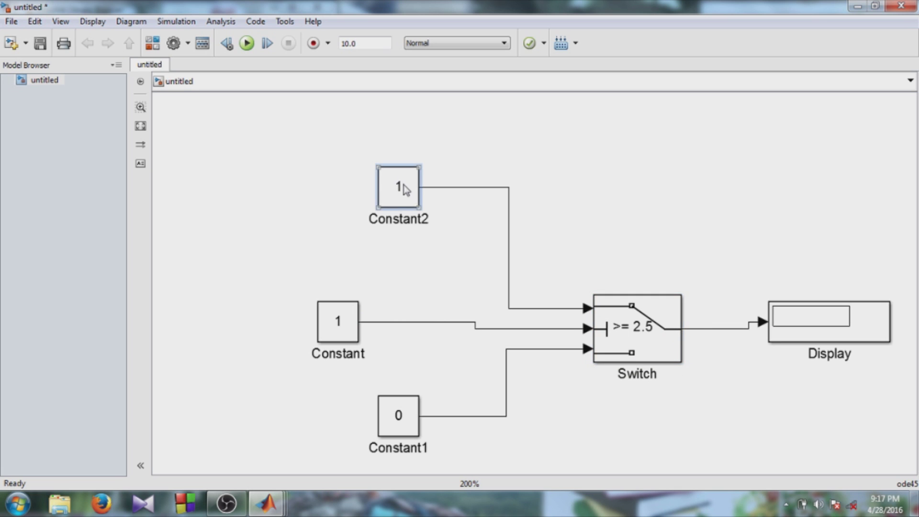
{"action": "left_click", "coordinate": [542, 313]}
{"action": "double_click", "coordinate": [404, 415]}
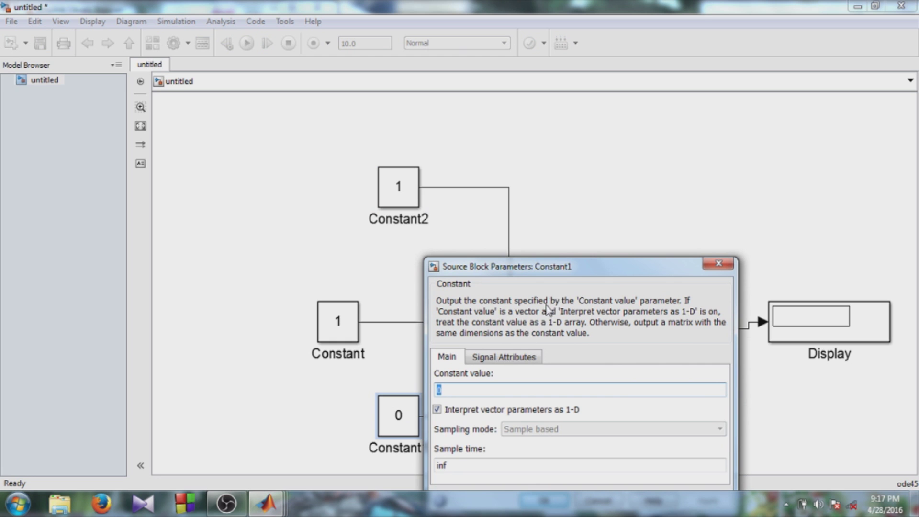
{"action": "left_click_drag", "start_coordinate": [580, 272], "coordinate": [617, 186]}
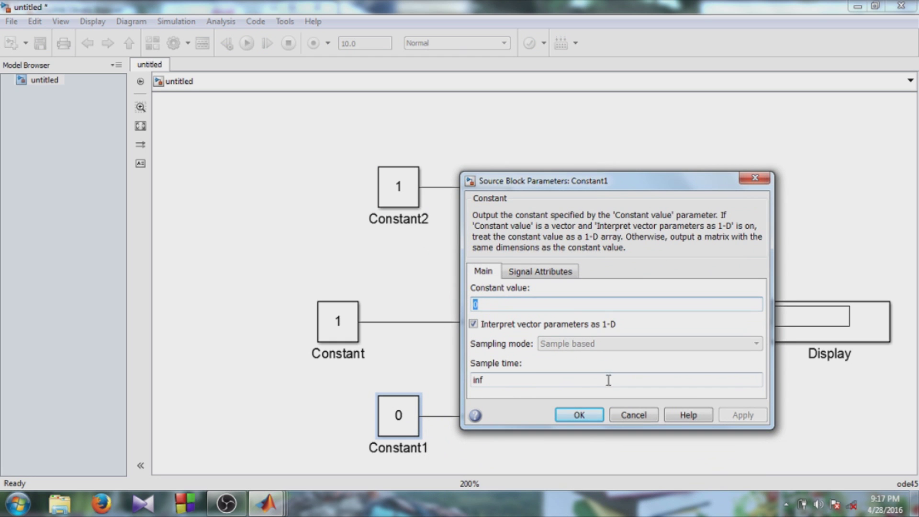
{"action": "left_click", "coordinate": [579, 415]}
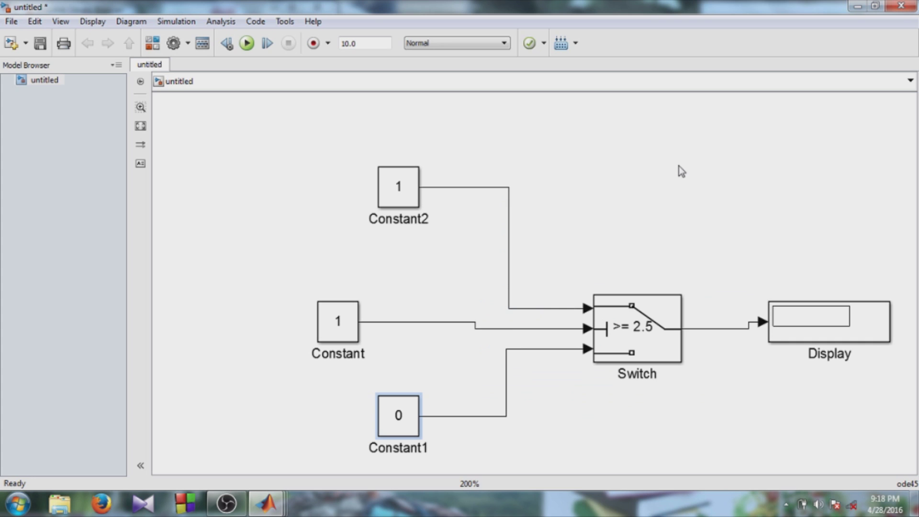
Run the simulation so the Display reads 0
{"action": "left_click", "coordinate": [247, 44]}
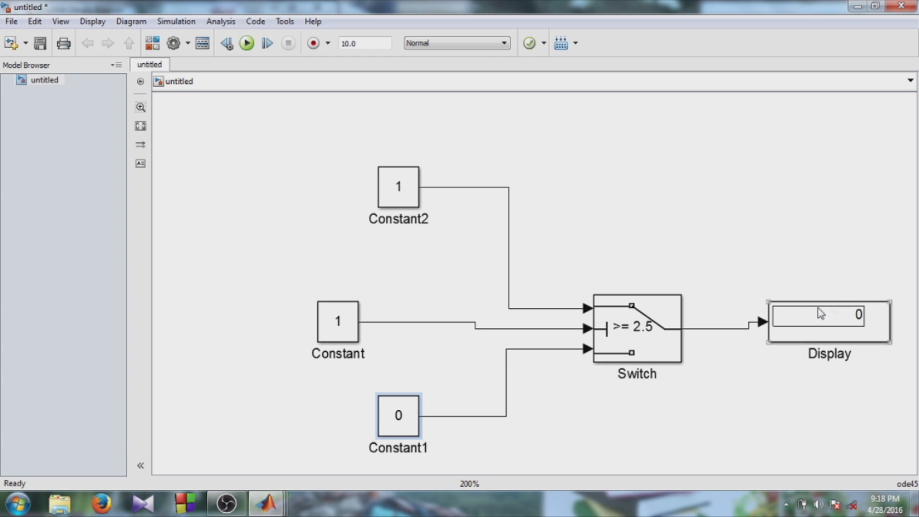
{"action": "left_click", "coordinate": [709, 327]}
{"action": "left_click", "coordinate": [349, 331]}
{"action": "double_click", "coordinate": [349, 331]}
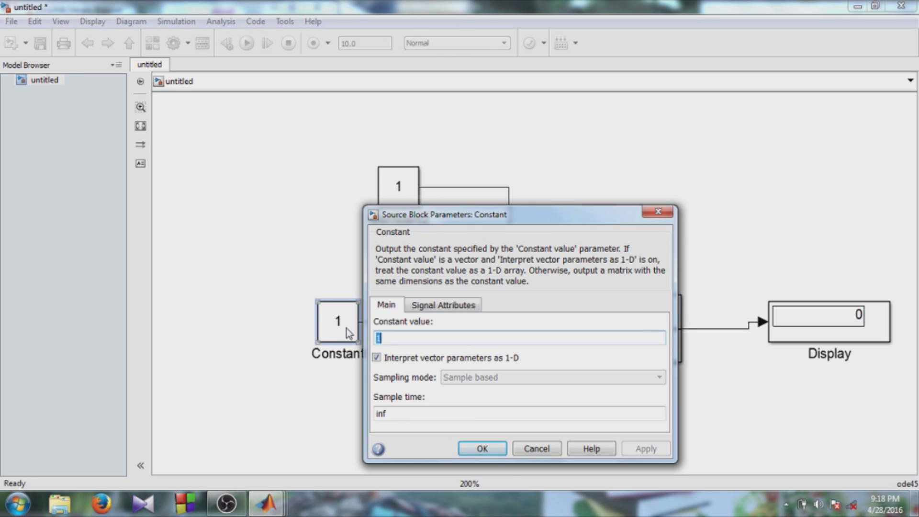
{"action": "type", "text": "4"}
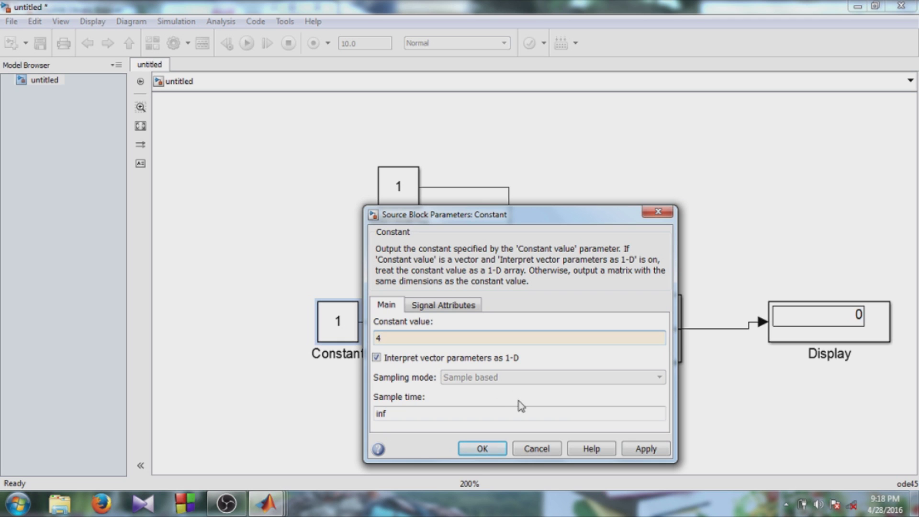
Change the middle Constant block's value to 4
{"action": "left_click", "coordinate": [482, 449]}
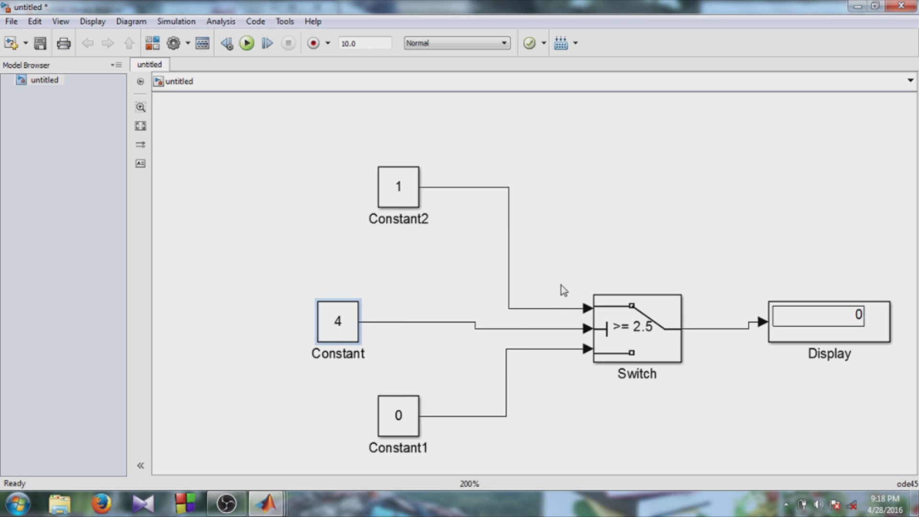
Rerun the simulation so the Display shows 1, passing Constant2's value
{"action": "left_click", "coordinate": [247, 46]}
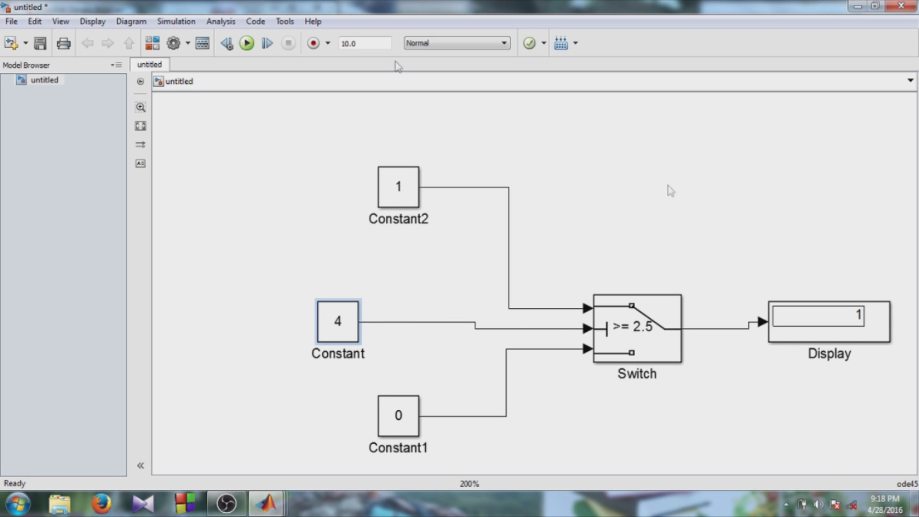